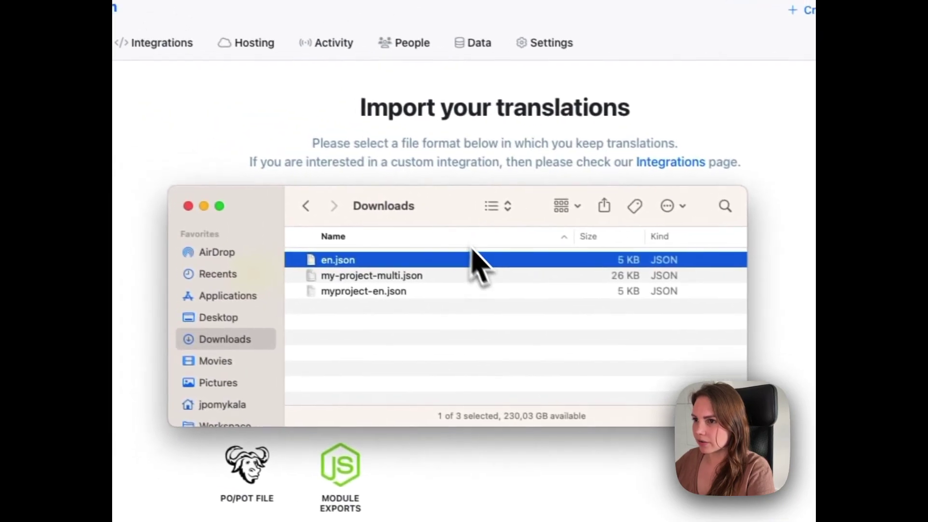
click(308, 273)
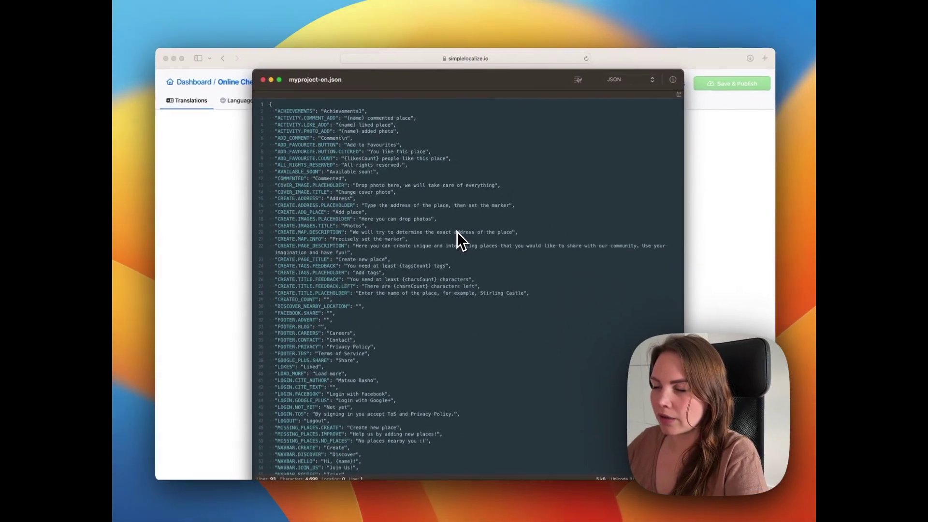
click(299, 114)
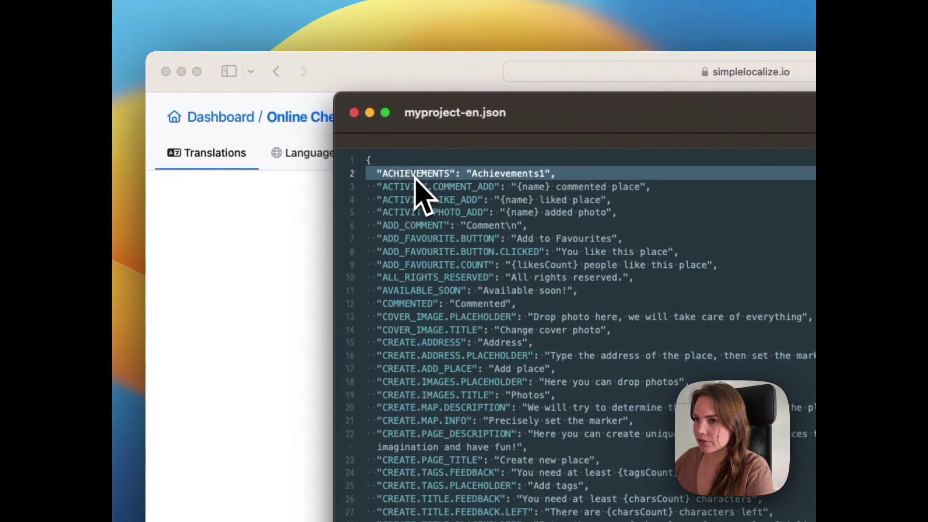
double_click(418, 175)
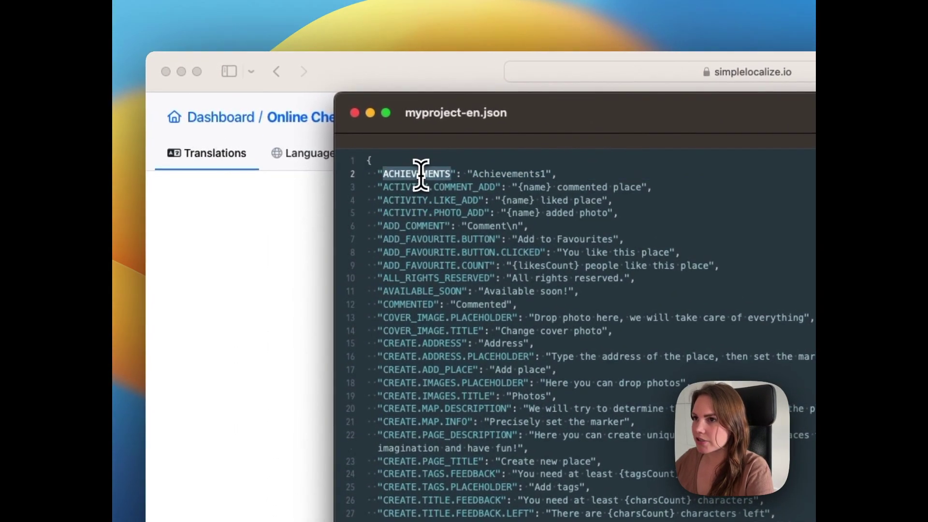
double_click(491, 173)
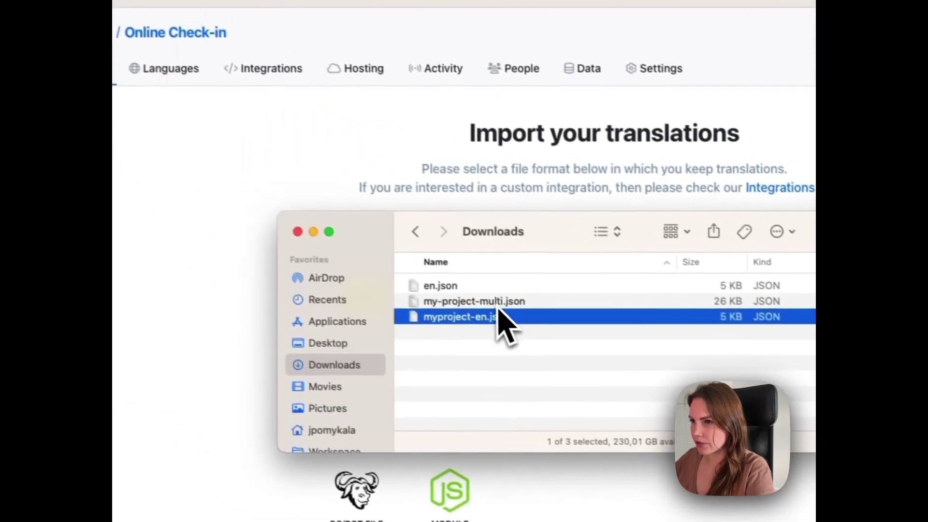
click(397, 259)
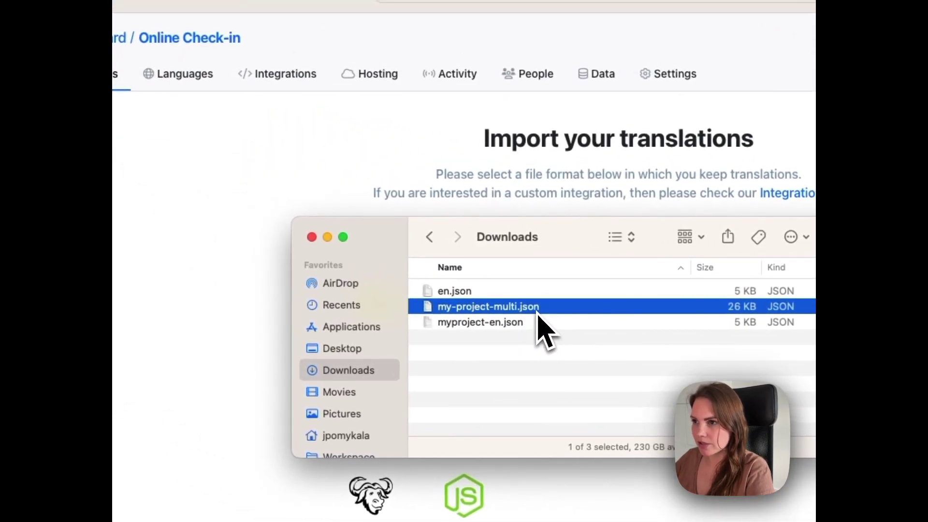
double_click(488, 307)
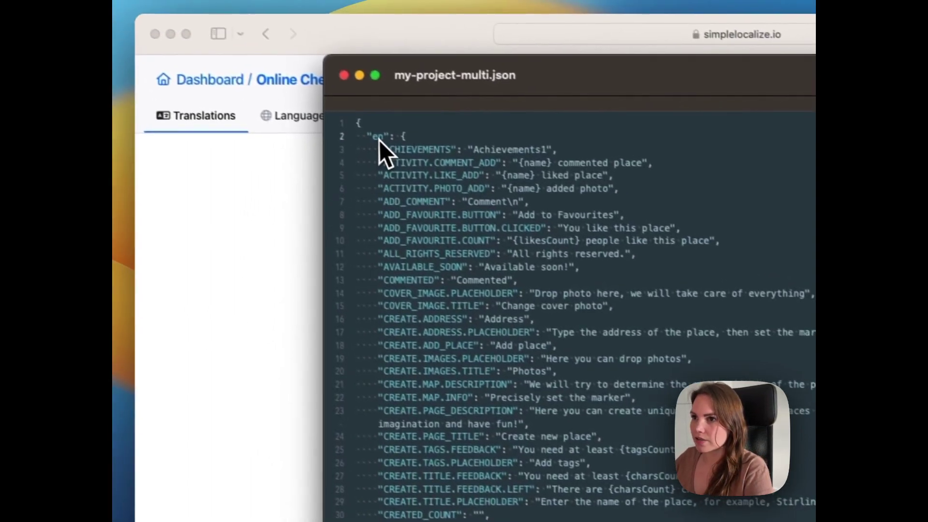
click(259, 94)
scroll(527, 382, down, 20)
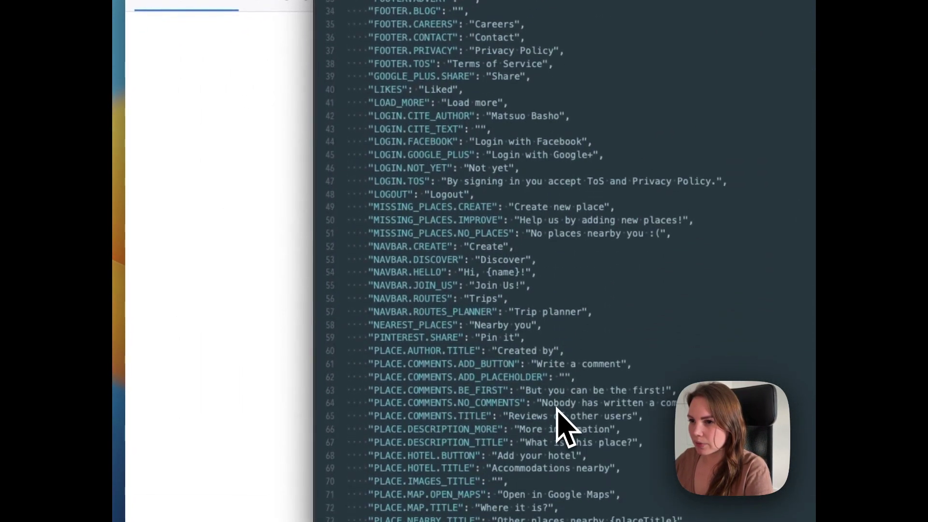
scroll(555, 407, down, 7)
scroll(543, 390, up, 10)
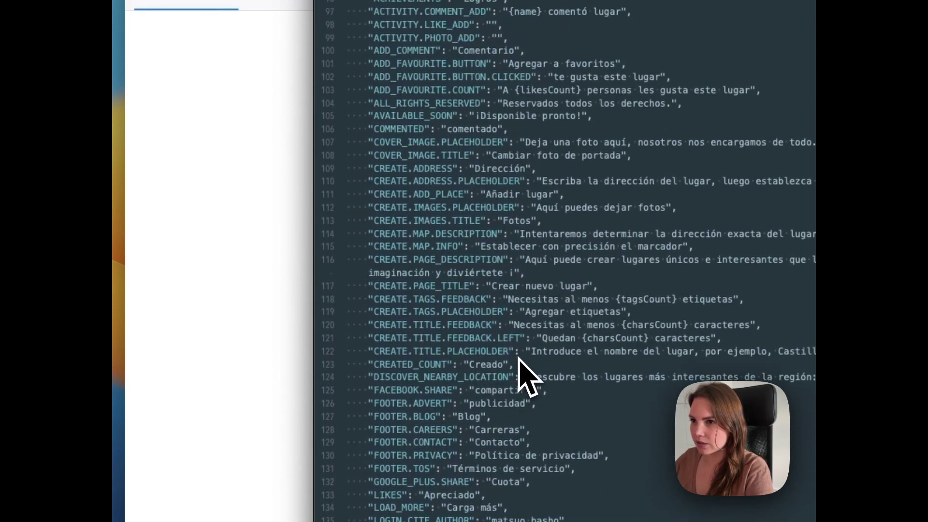
double_click(368, 238)
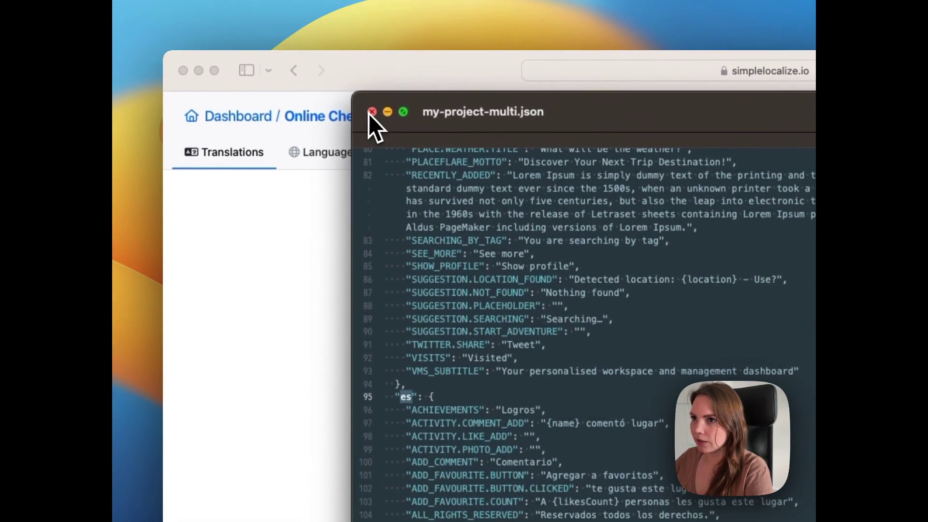
click(371, 112)
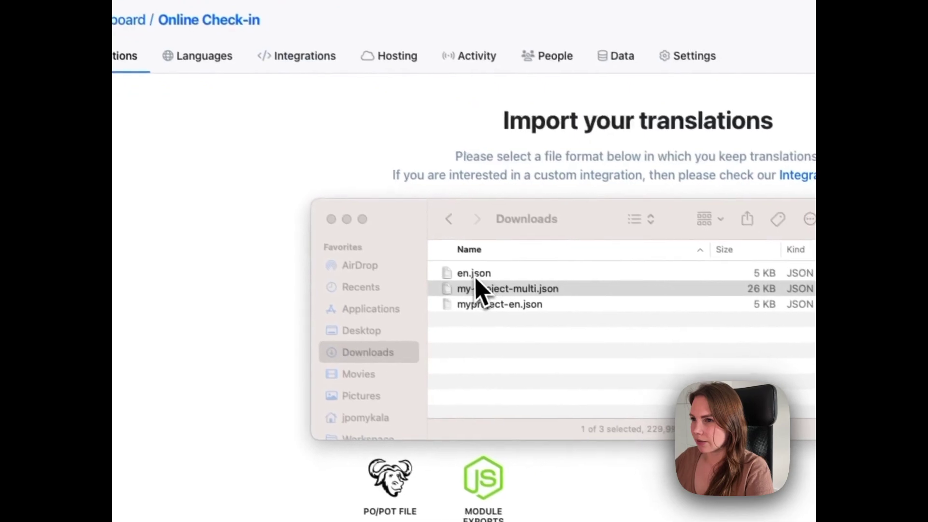
click(663, 373)
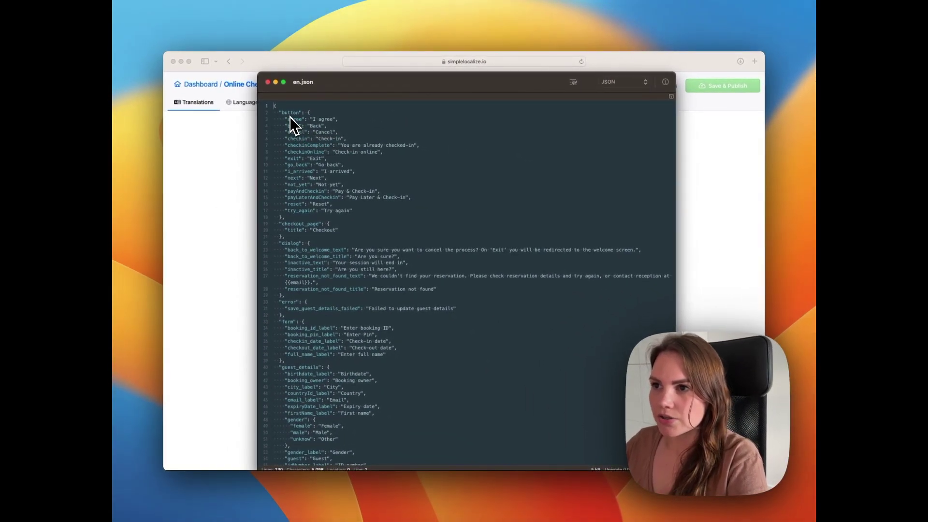
double_click(290, 114)
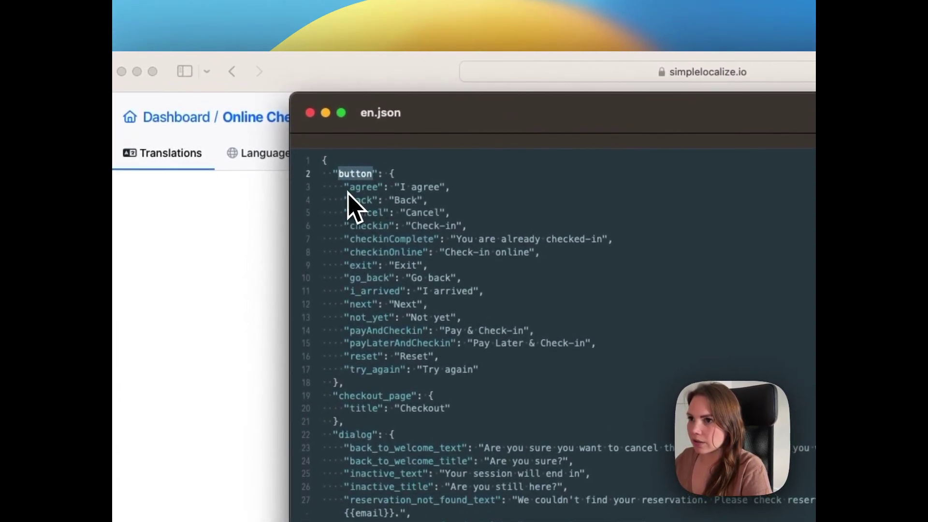
drag(347, 192, 567, 376)
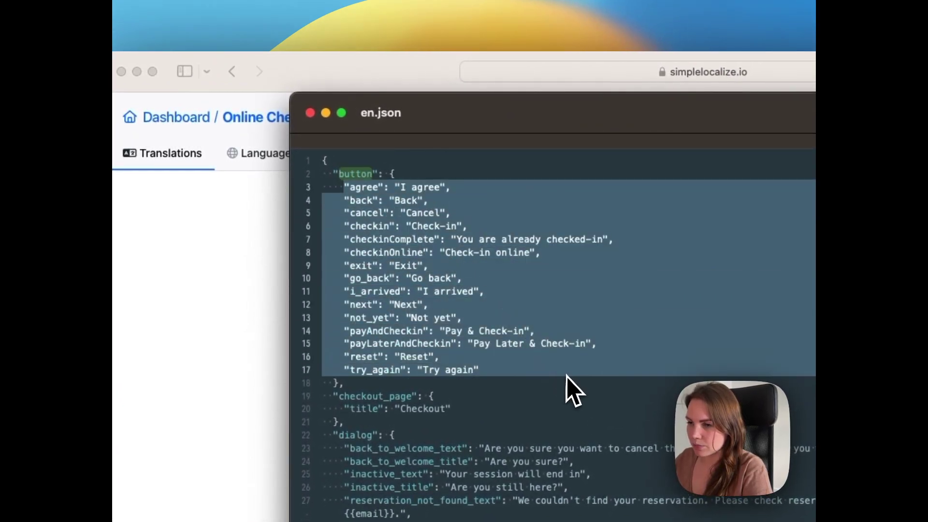
click(450, 293)
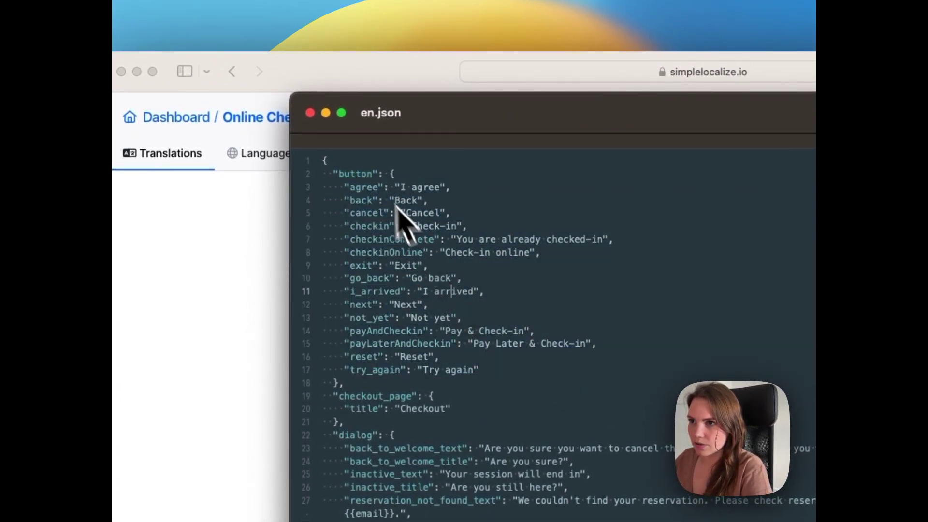
click(309, 112)
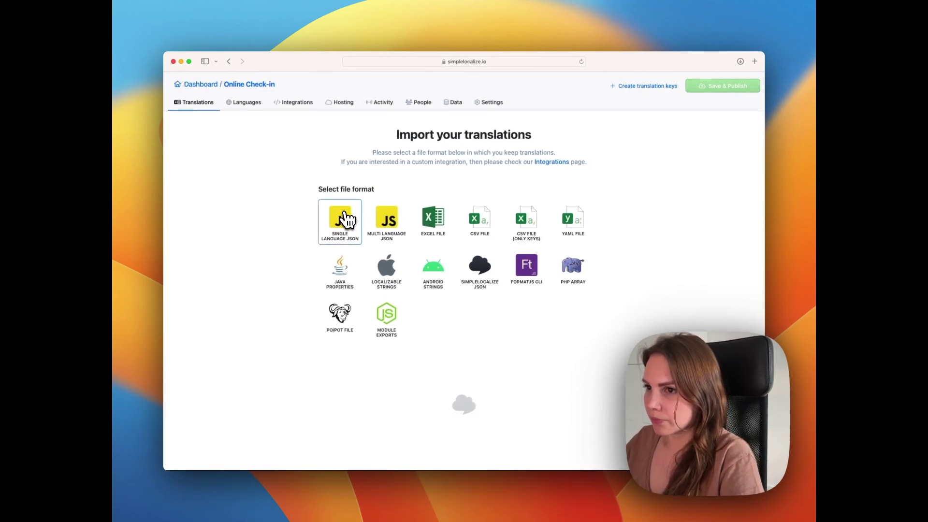
Choose Single Language JSON and select lines of its sample, including hello.world and my_address.
click(344, 226)
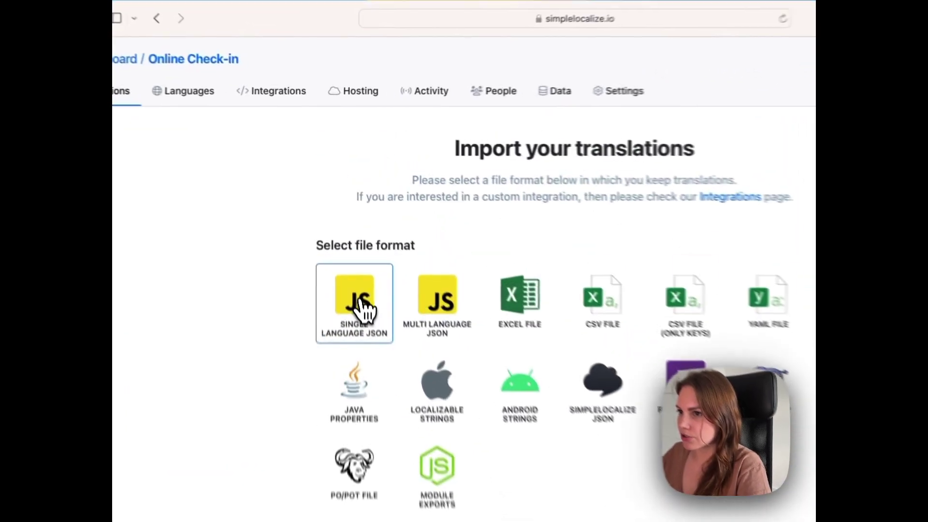
scroll(346, 290, down, 5)
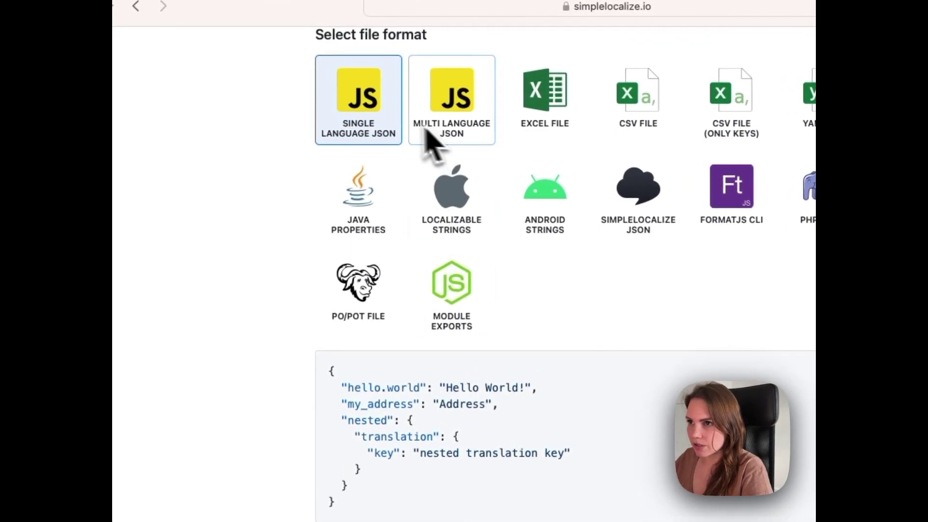
triple_click(416, 404)
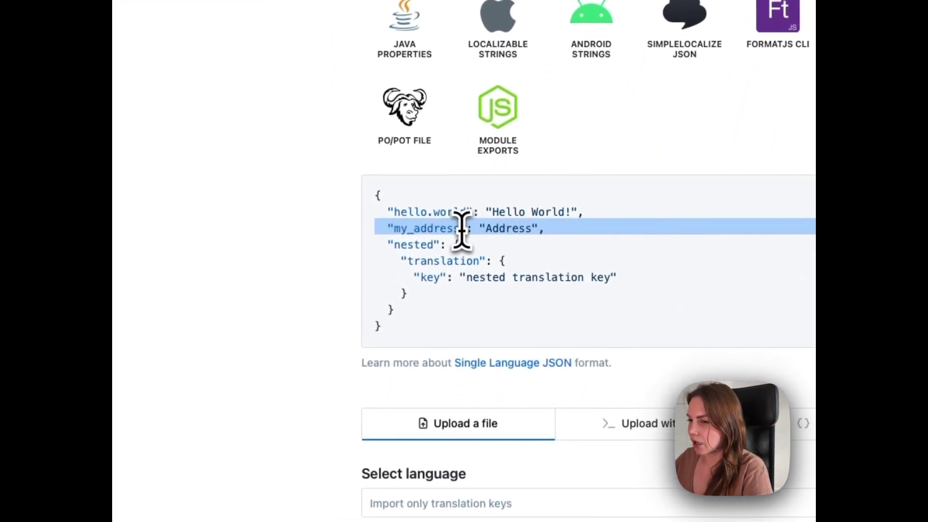
triple_click(442, 213)
drag(412, 342, 369, 172)
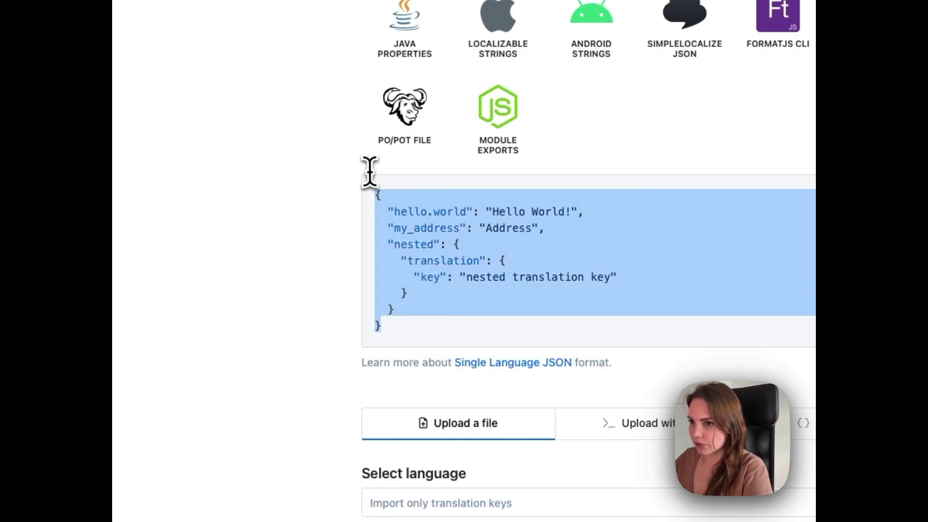
click(309, 186)
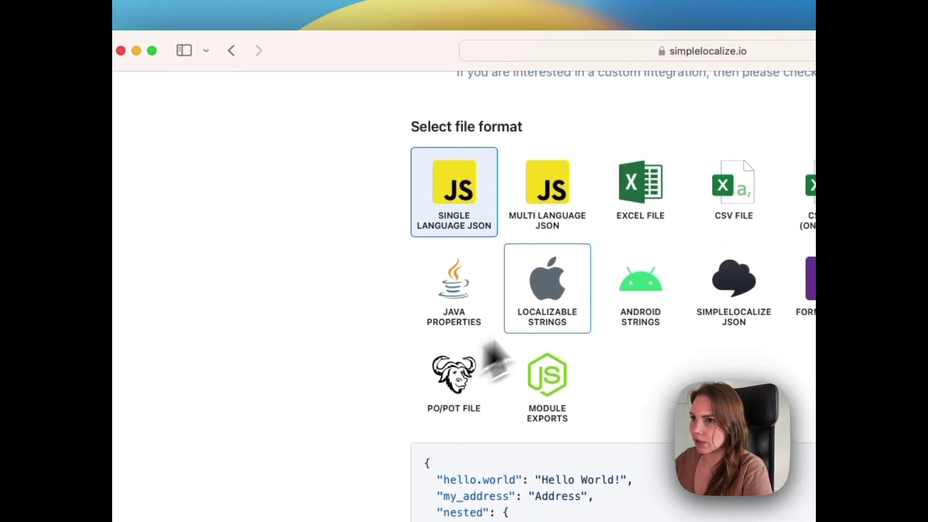
Switch to Multi Language JSON and select its en_US/pl_PL sample.
click(534, 201)
scroll(542, 203, down, 1)
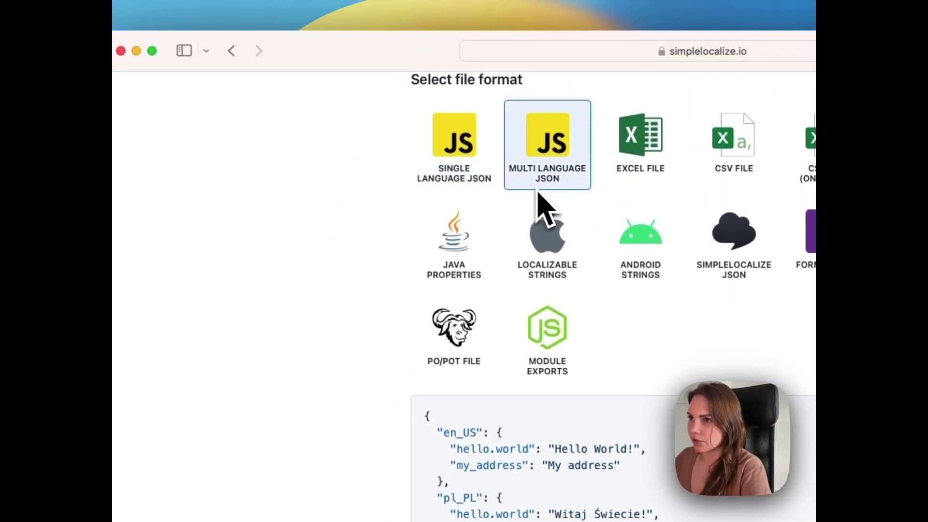
drag(464, 401, 384, 247)
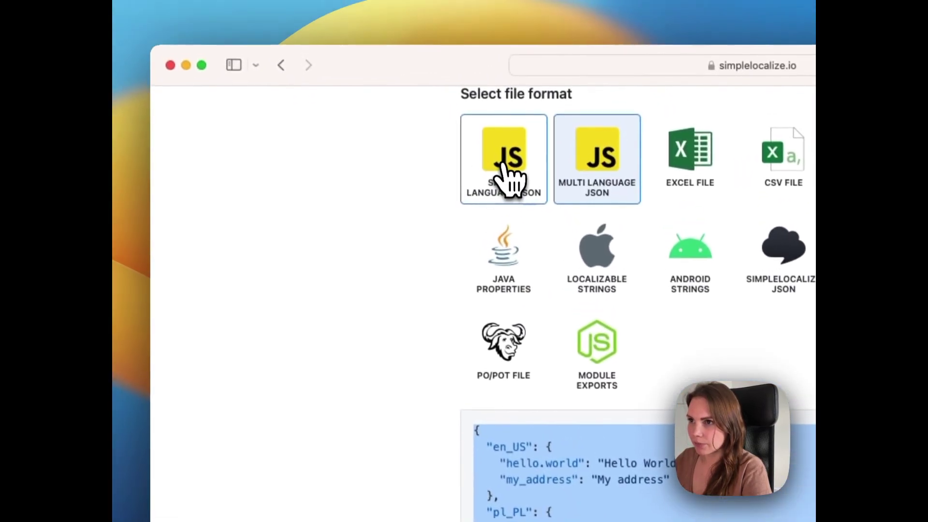
Upload en.json as English (en) translations in Single Language JSON format.
click(505, 171)
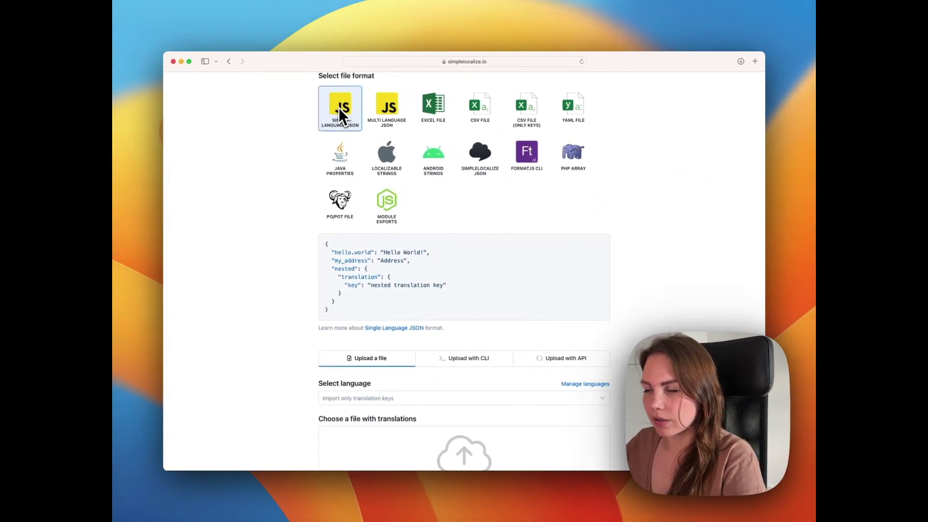
scroll(309, 222, down, 5)
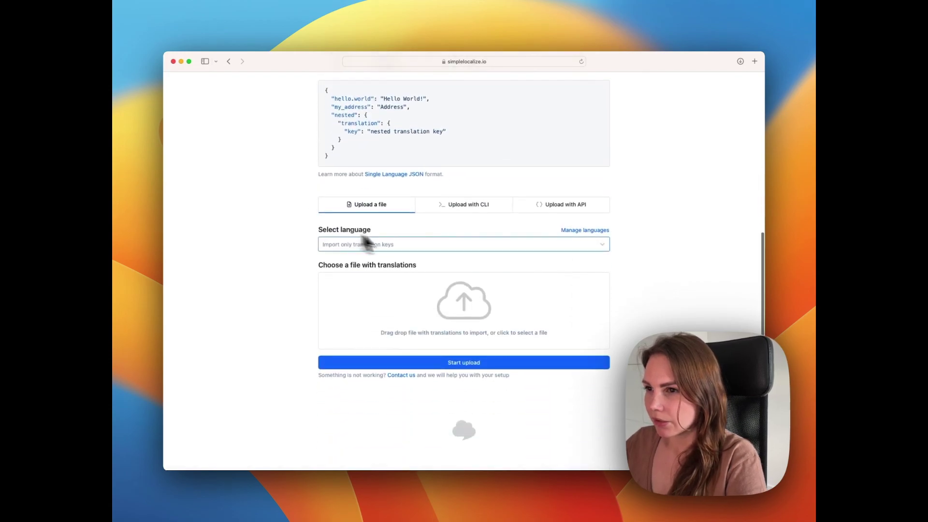
click(368, 244)
click(379, 267)
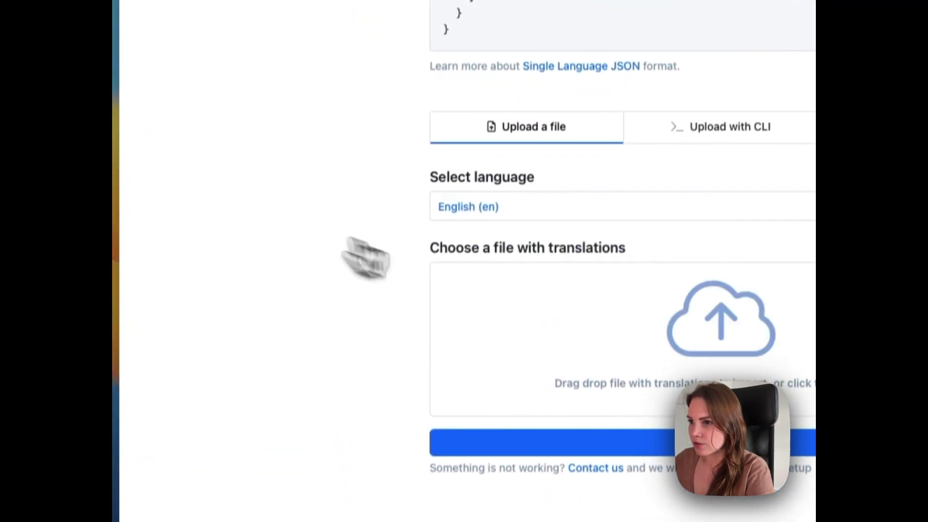
click(715, 314)
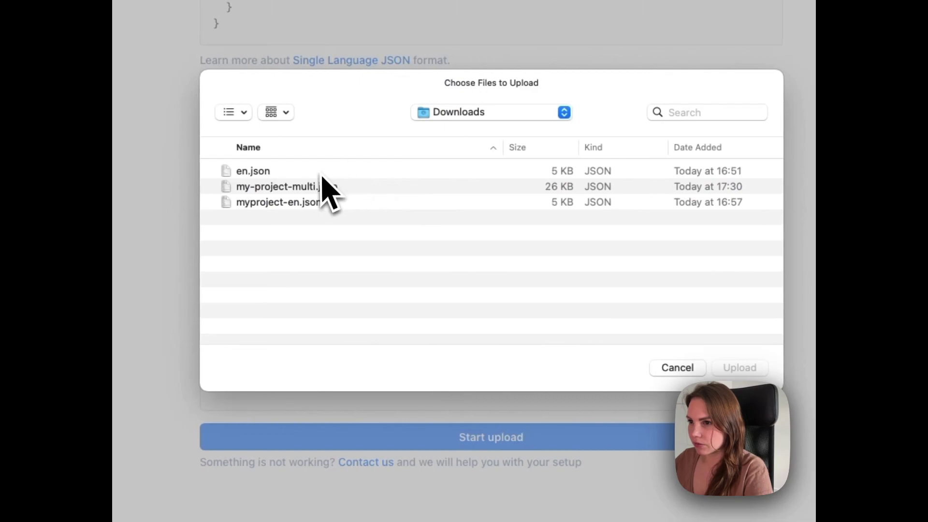
double_click(322, 174)
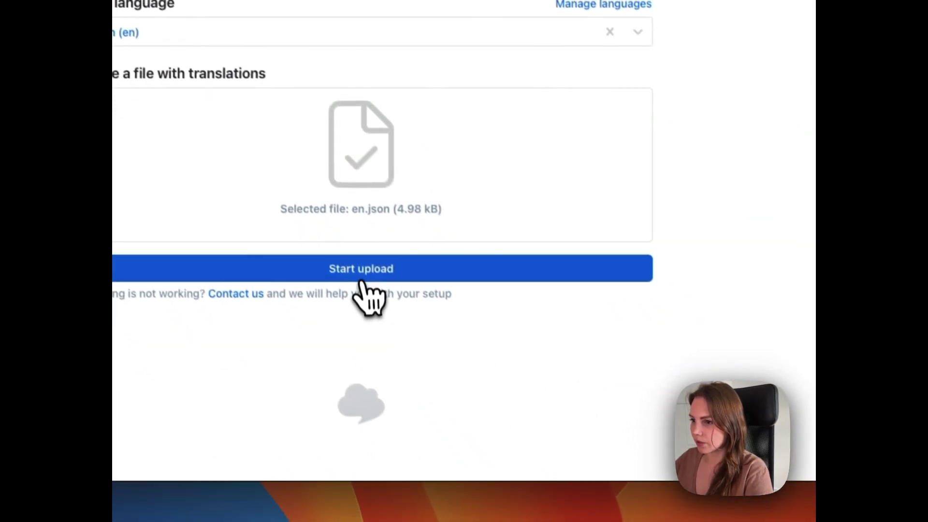
click(361, 279)
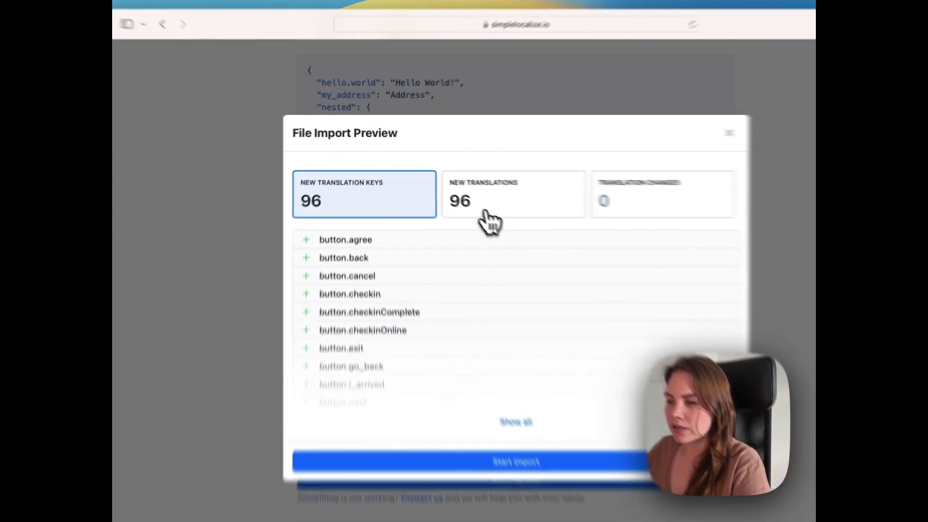
Review the 96 new translations and 96 new keys in the File Import Preview.
click(438, 184)
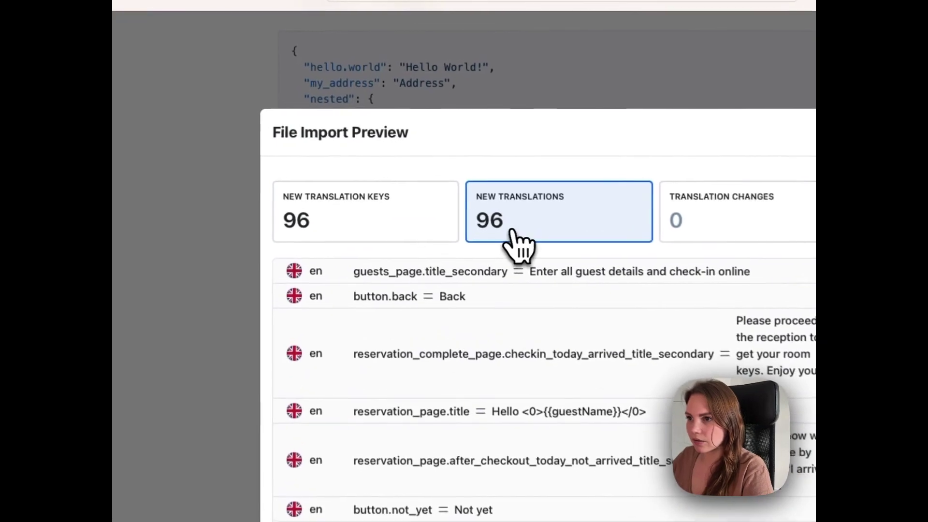
click(337, 232)
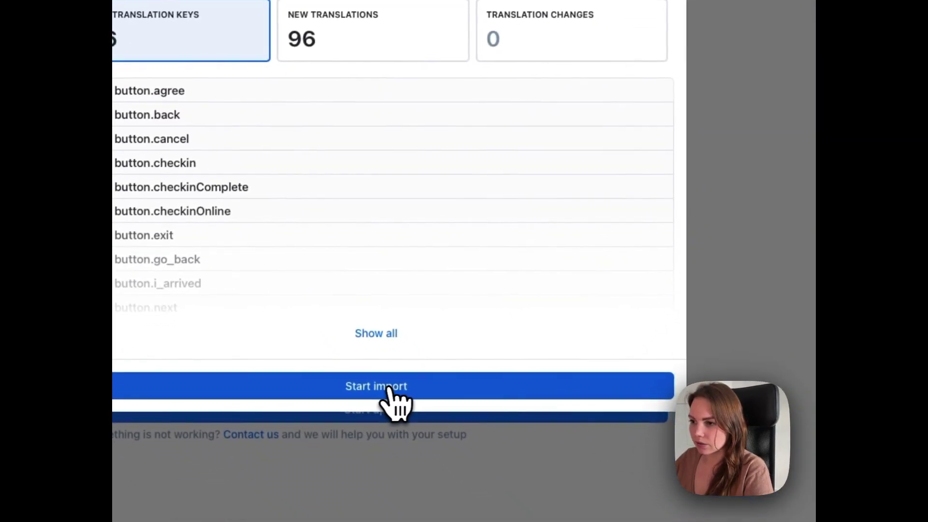
Import the keys, then expand button.agree and button.back to check their English translations.
click(386, 390)
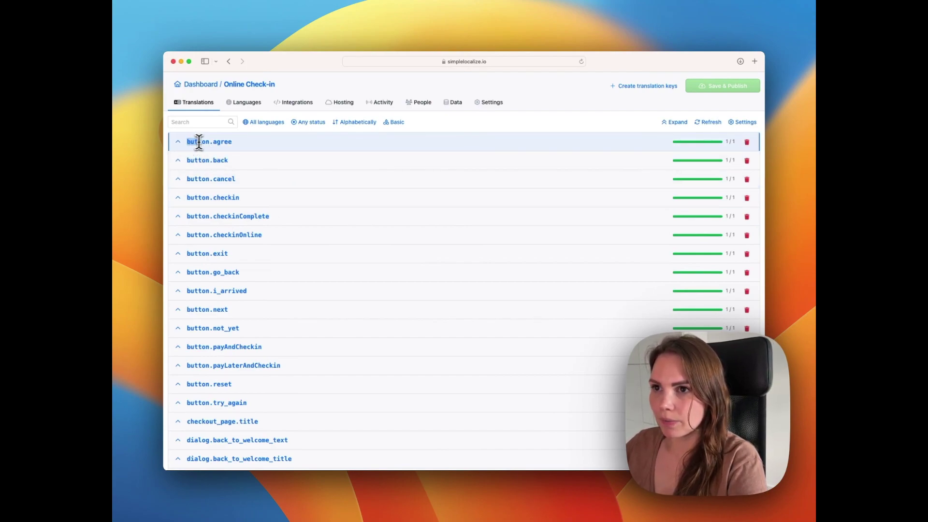
click(196, 141)
drag(212, 142, 233, 143)
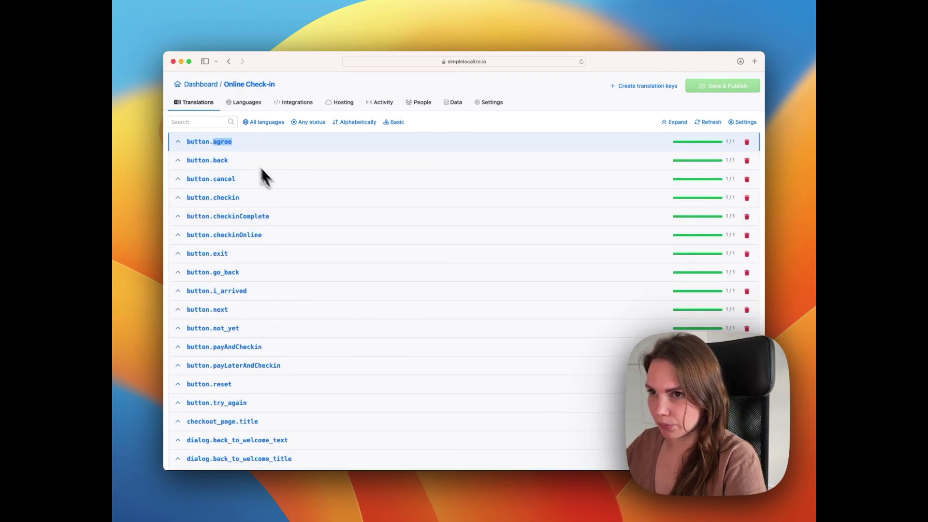
click(452, 127)
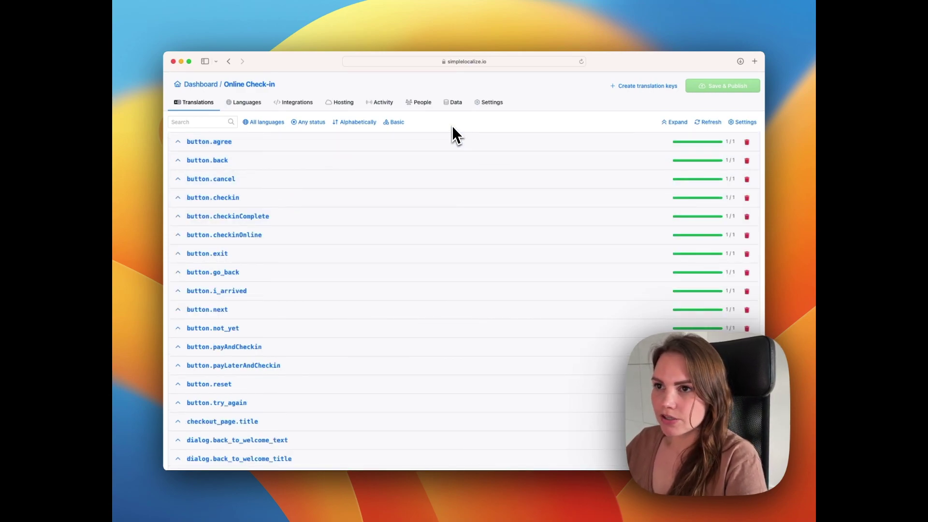
click(420, 167)
click(463, 162)
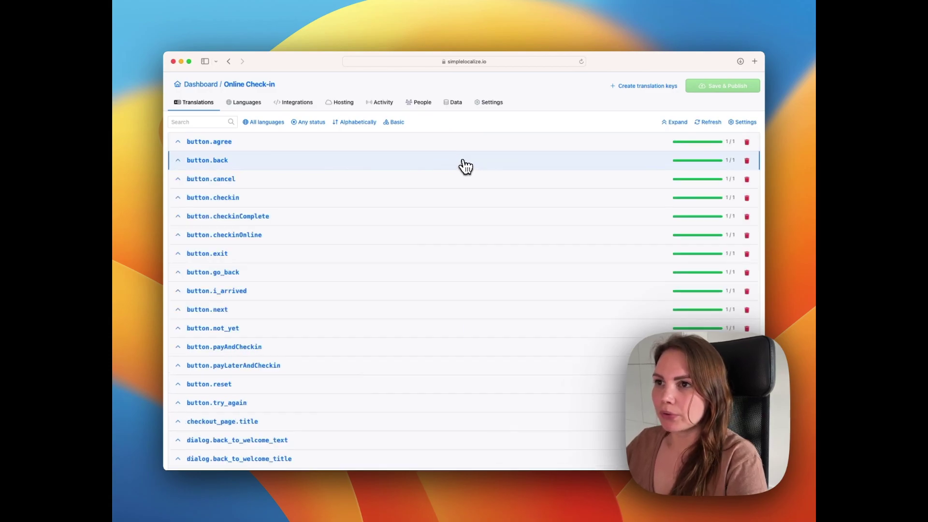
Add the language with key 'es' and name 'Spanish' to the project.
click(246, 103)
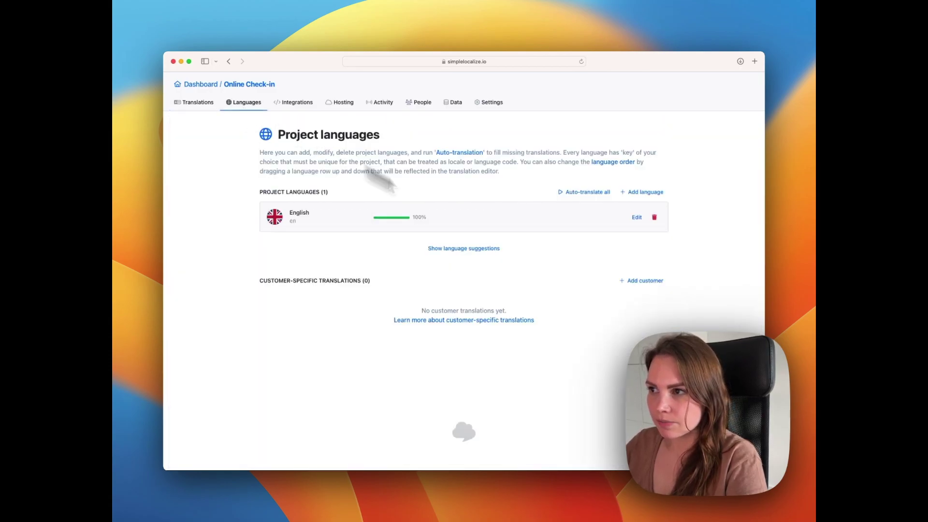
click(646, 192)
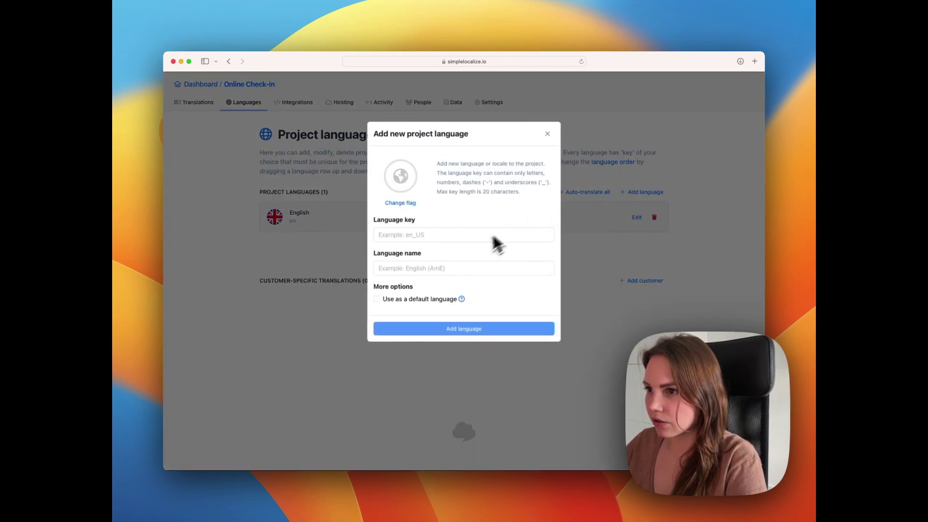
click(465, 235)
text(es)
click(424, 237)
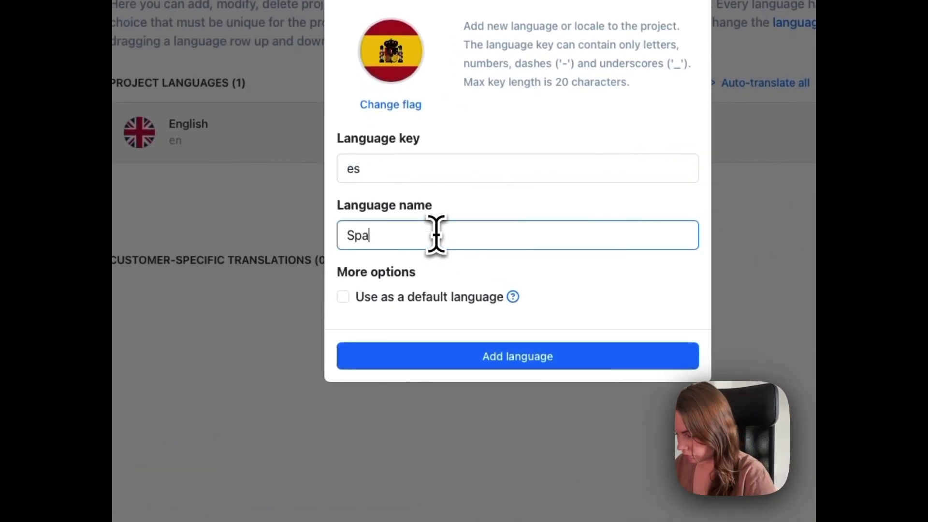
text(Spanish)
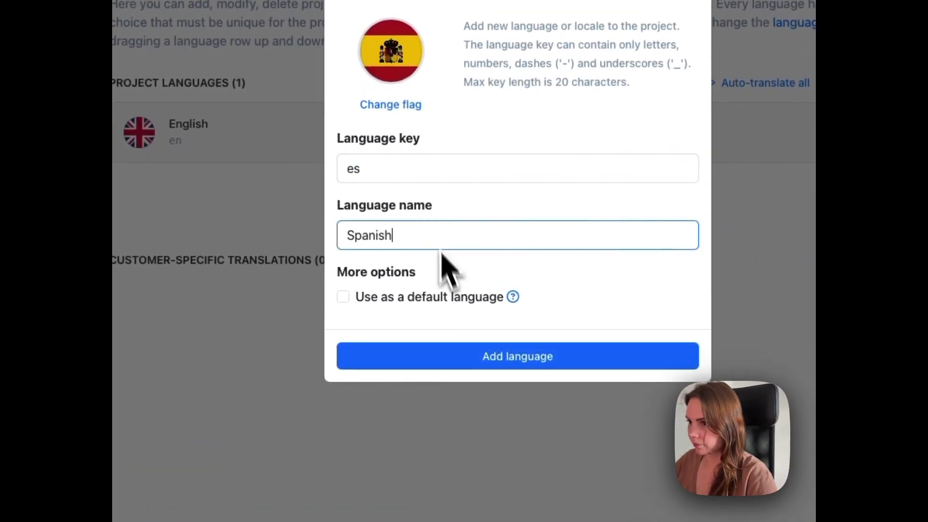
click(444, 354)
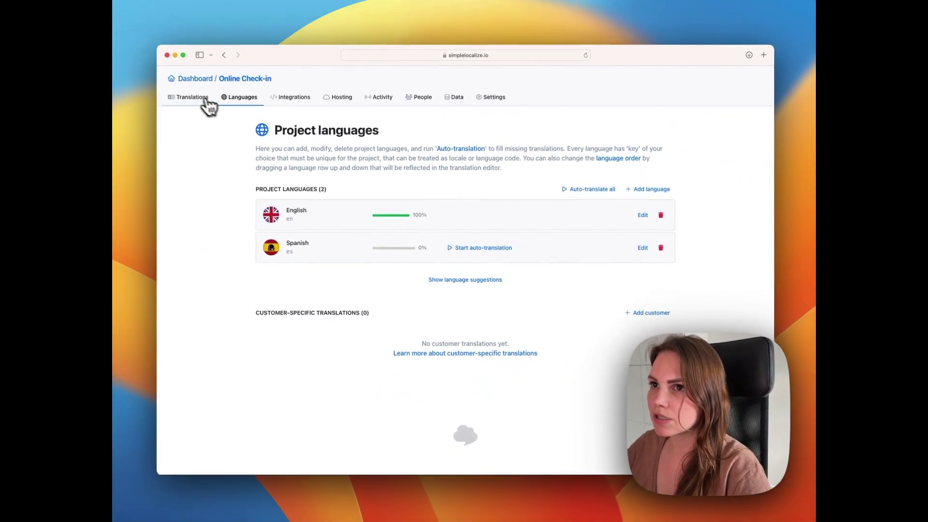
click(138, 46)
Enter 'Cancelar' as button.cancel's Spanish translation and save with Cmd+S.
click(380, 182)
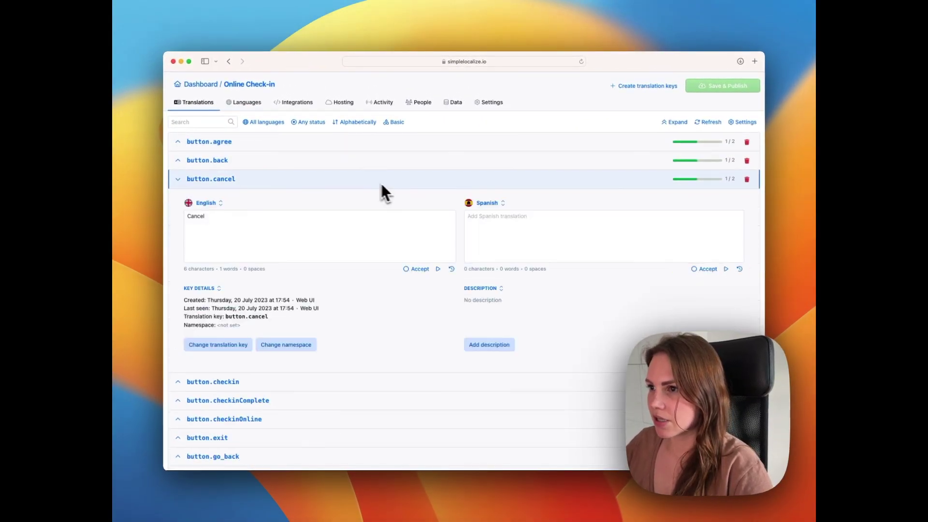
click(522, 236)
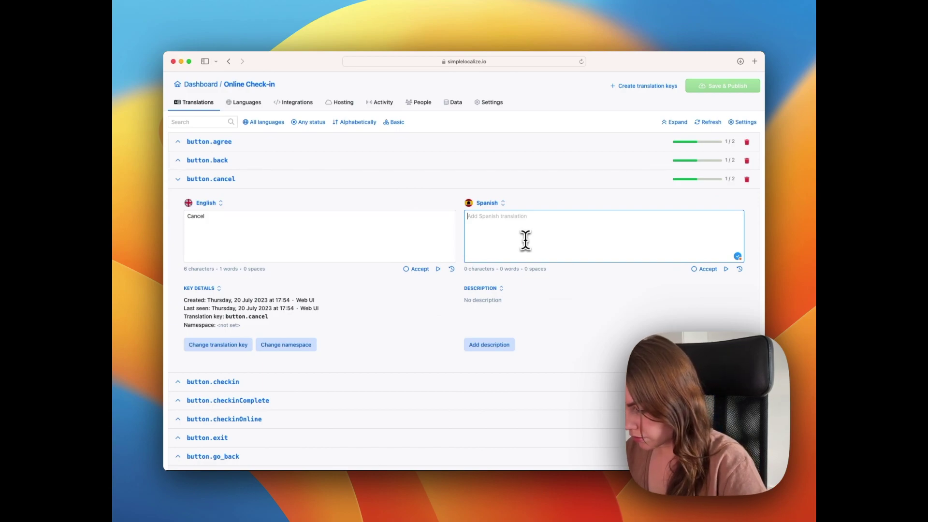
text(Ca)
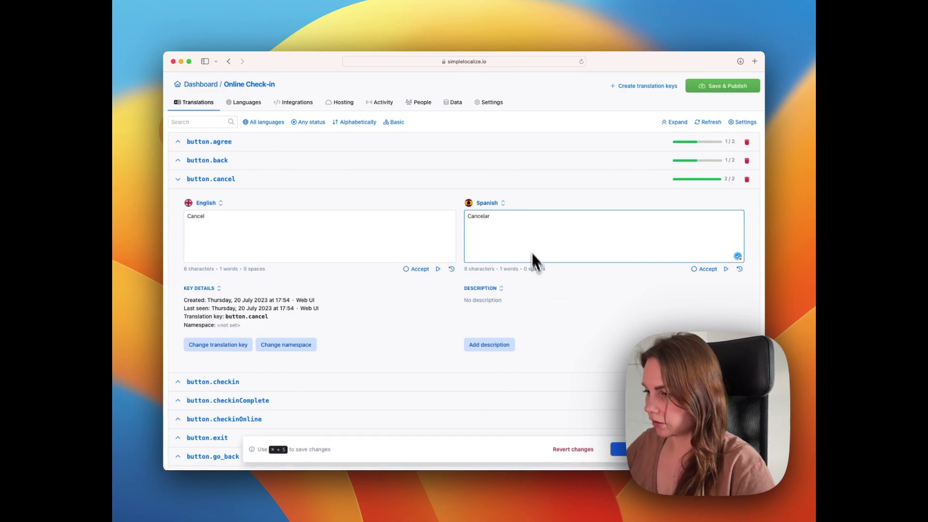
text(ncelar)
key(super+s)
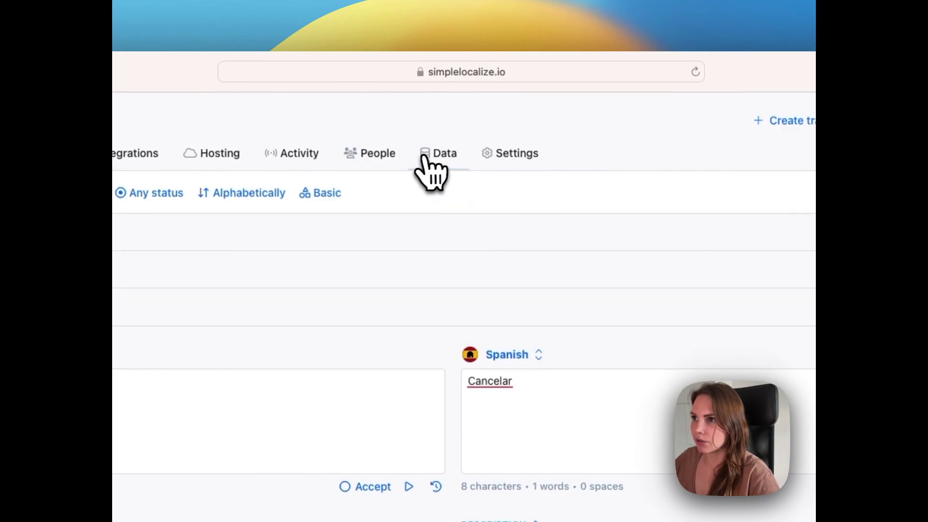
Export translations as nested Single Language JSON and download the exported files.
click(441, 156)
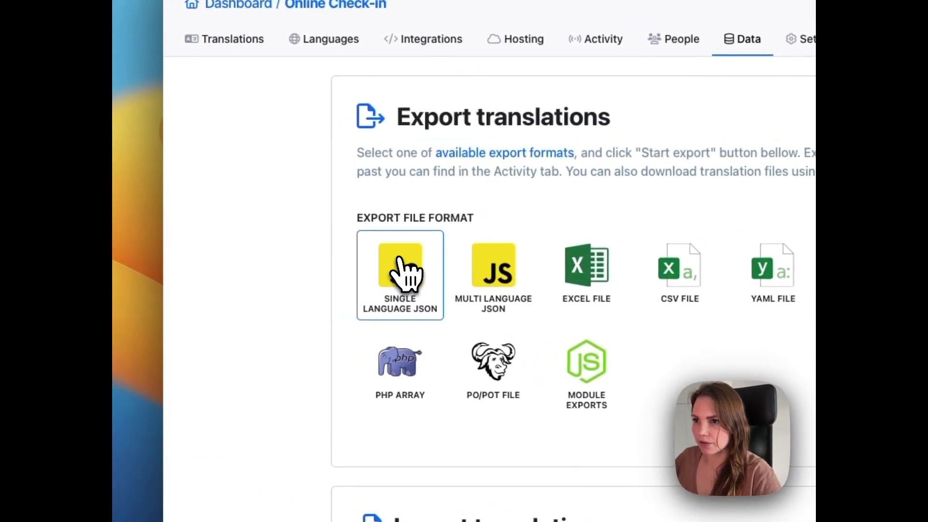
click(405, 272)
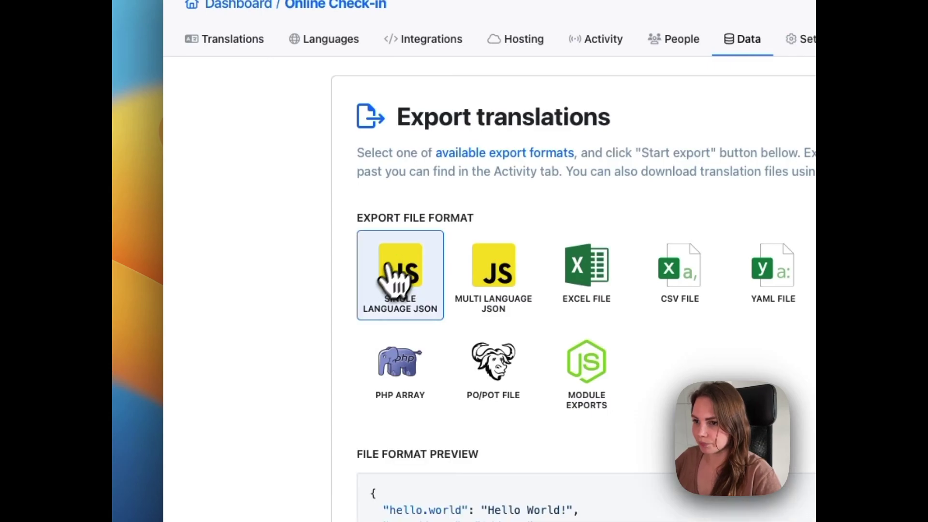
scroll(363, 398, down, 5)
scroll(360, 399, down, 3)
click(516, 365)
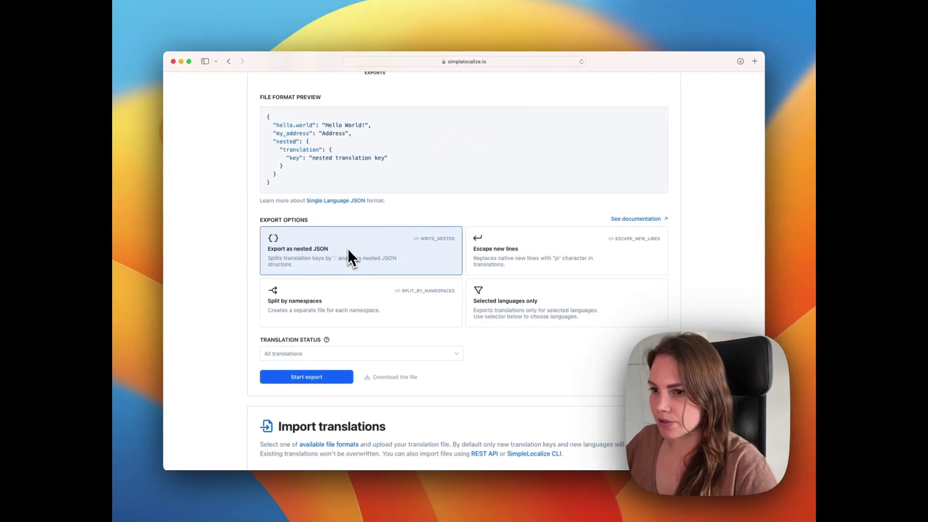
click(302, 377)
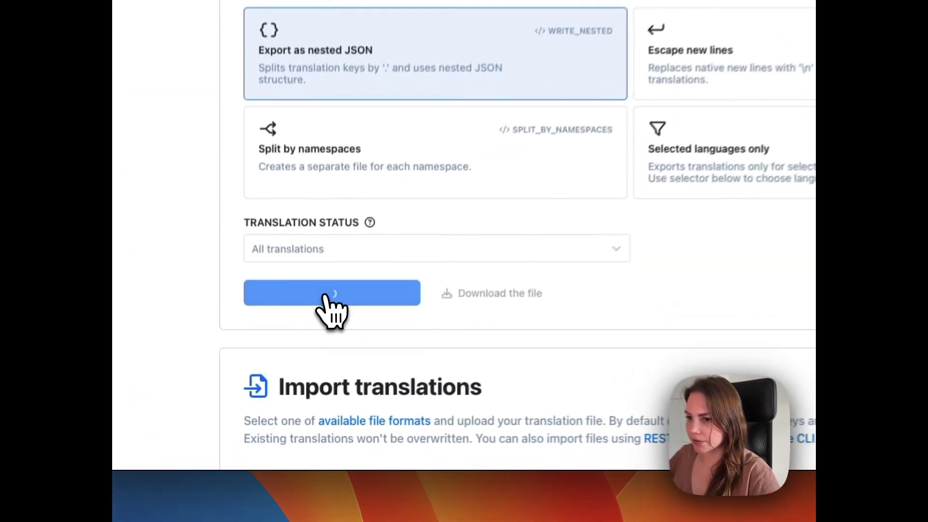
click(489, 286)
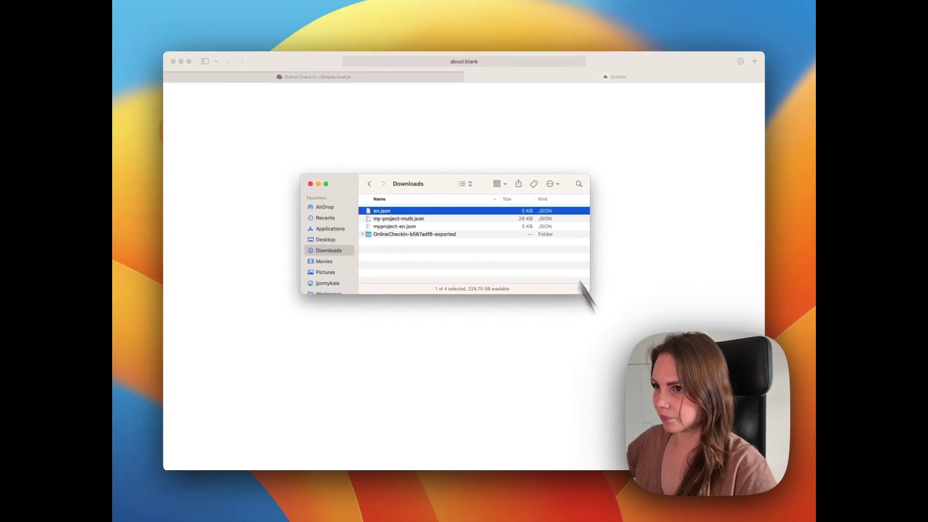
Open the exported OnlineCheckin folder and inspect en.json's nested content in CotEditor.
click(420, 235)
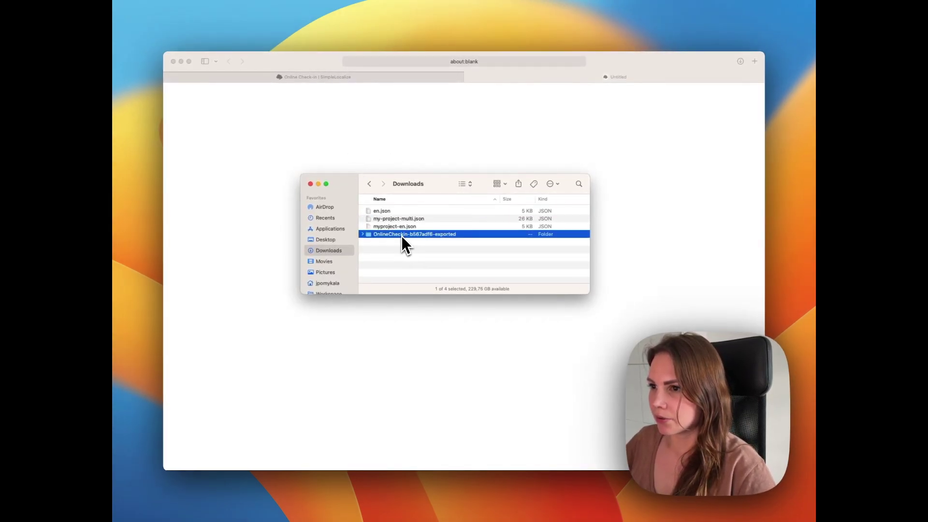
double_click(401, 236)
key(Down)
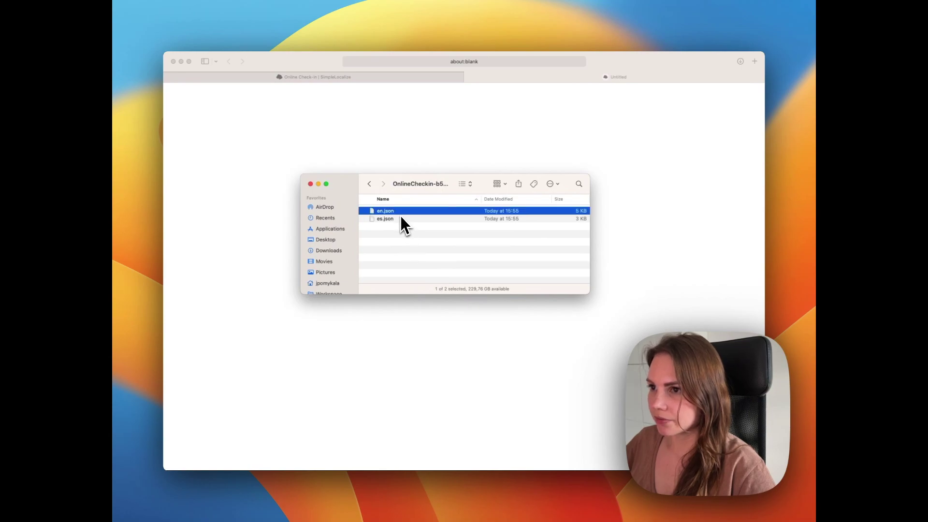
double_click(402, 212)
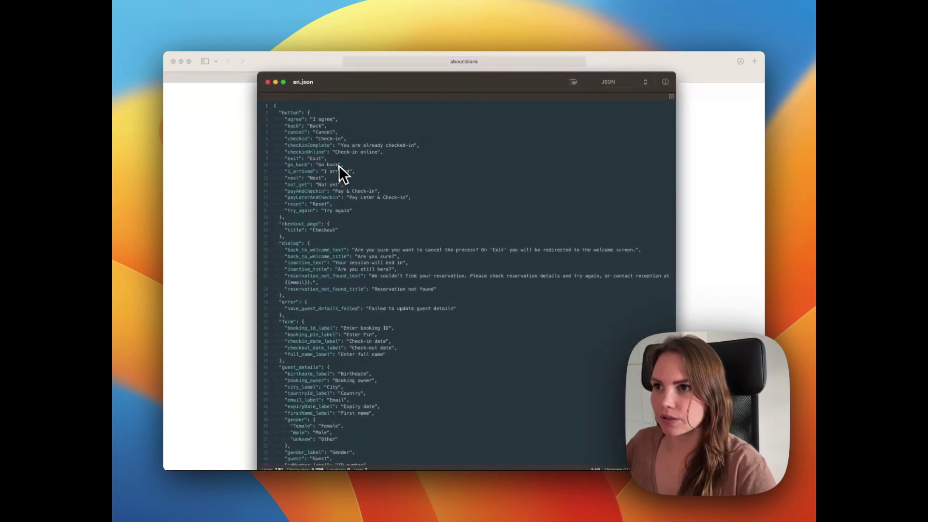
click(267, 82)
Check es.json has only 'Cancelar' filled, then close it and Finder.
double_click(401, 221)
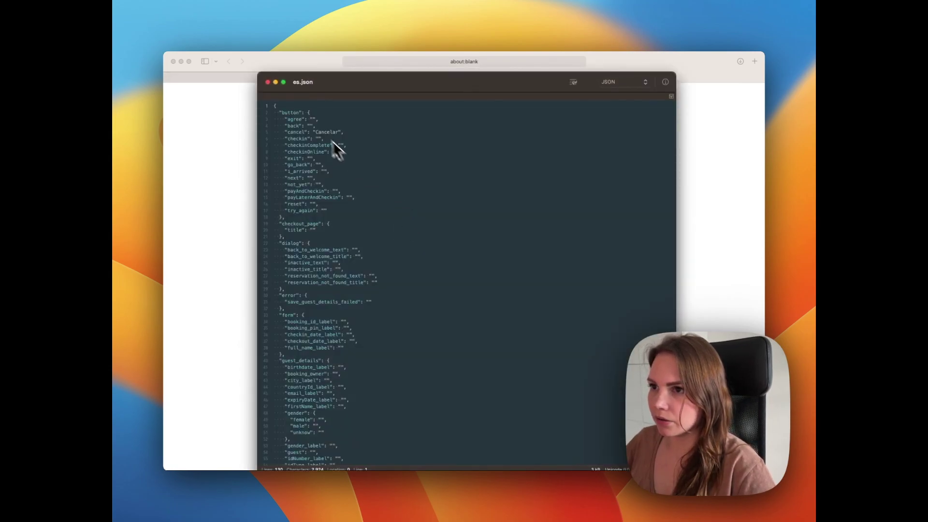
click(323, 136)
click(338, 158)
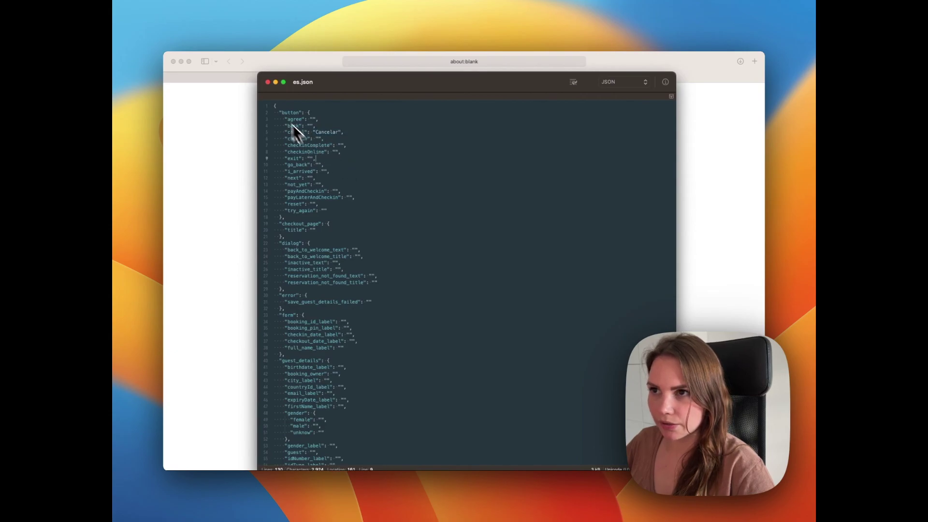
click(269, 83)
click(317, 182)
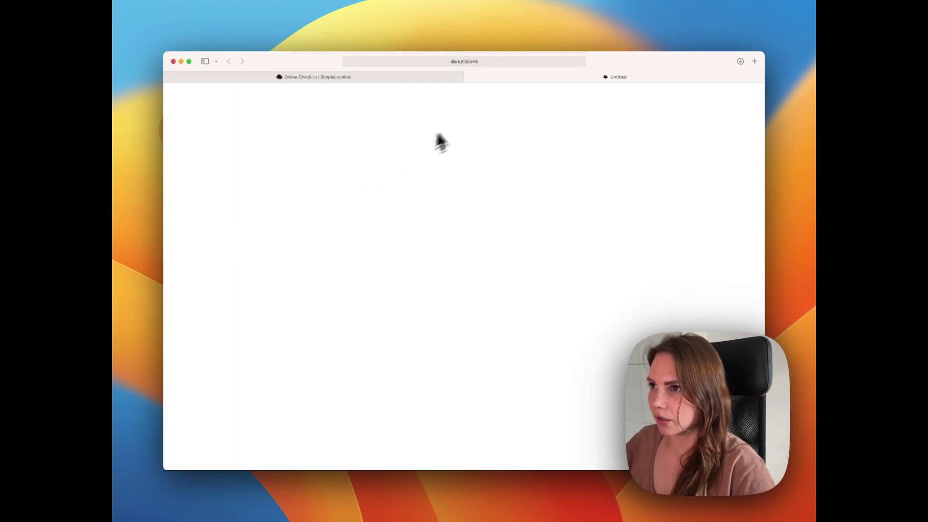
Open the hosted _latest/en JSON from Translation hosting in a new tab, then return.
click(469, 77)
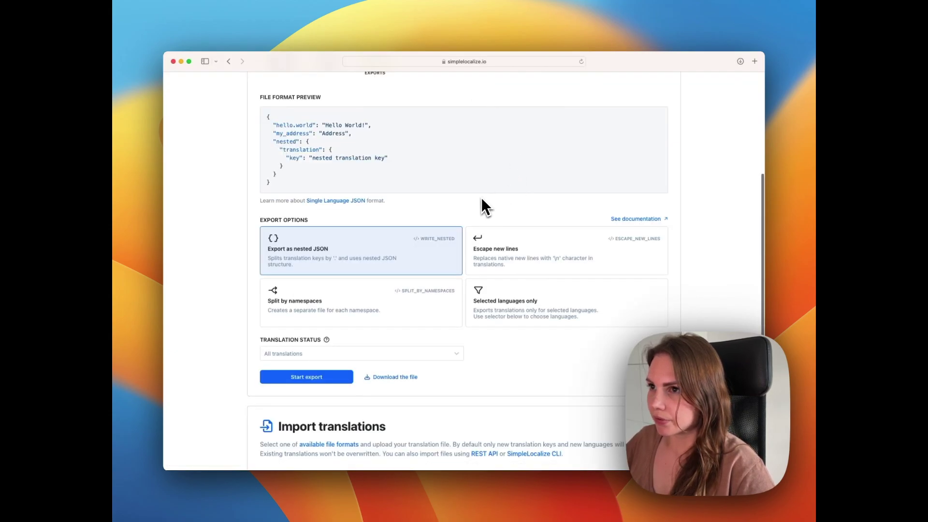
scroll(481, 197, up, 5)
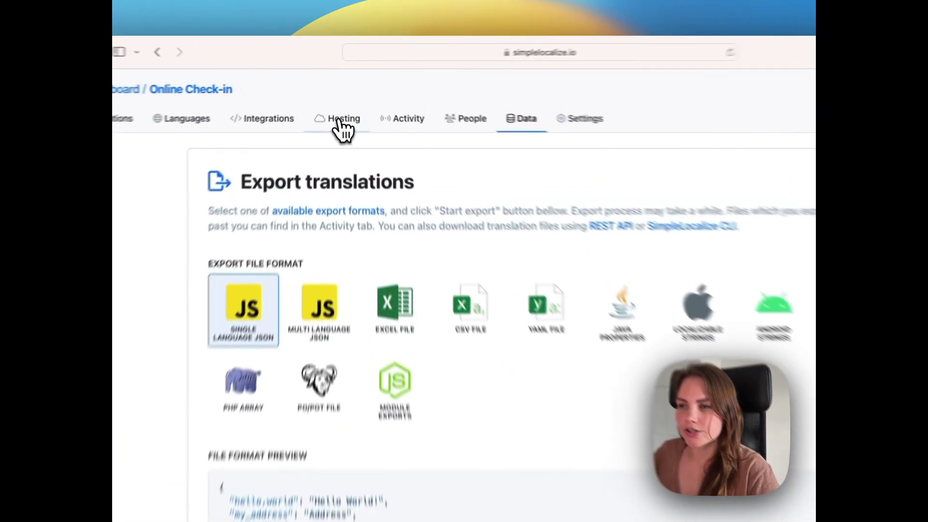
click(340, 104)
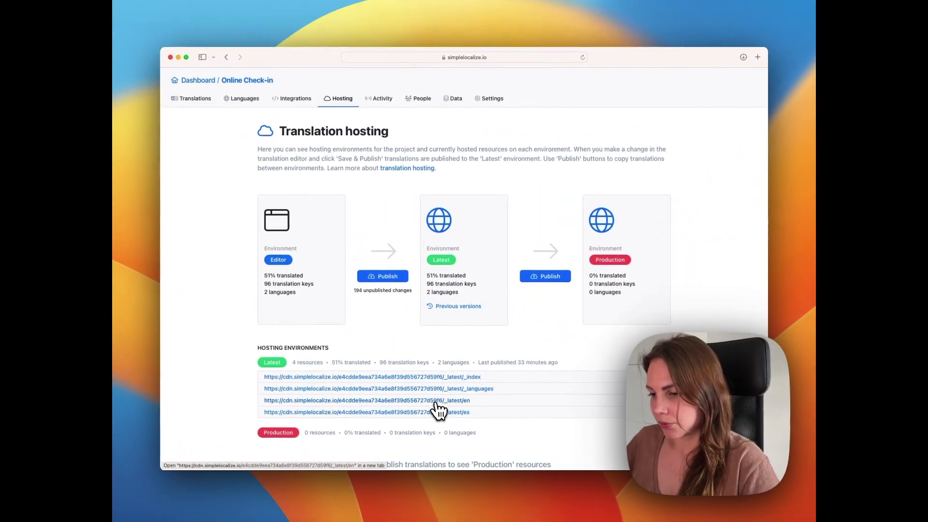
click(435, 403)
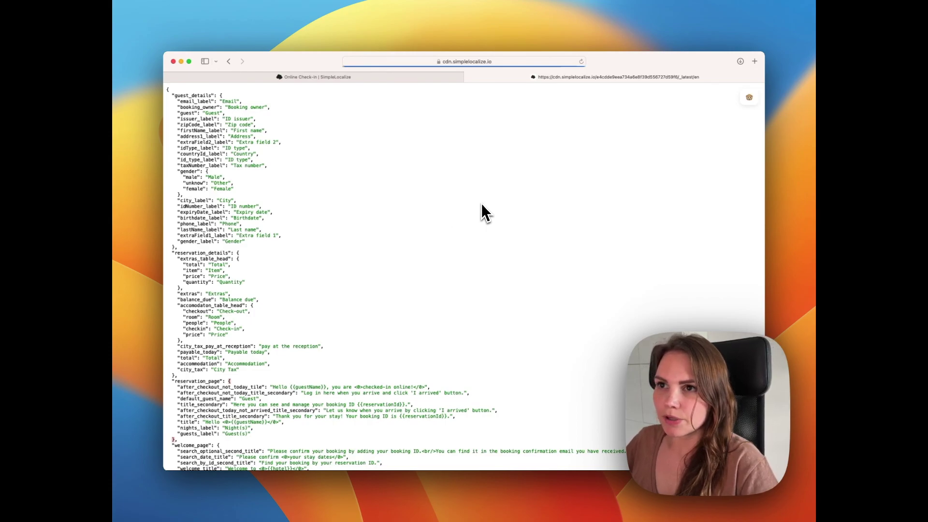
click(319, 77)
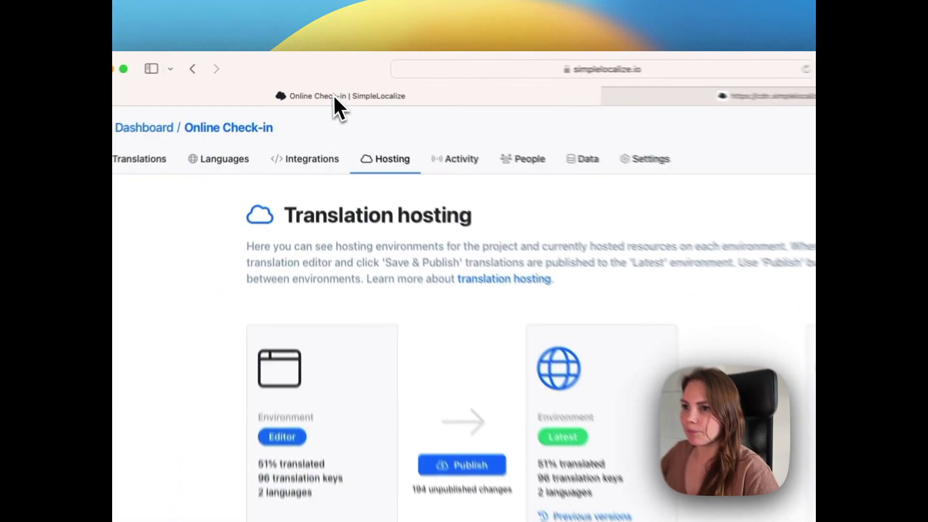